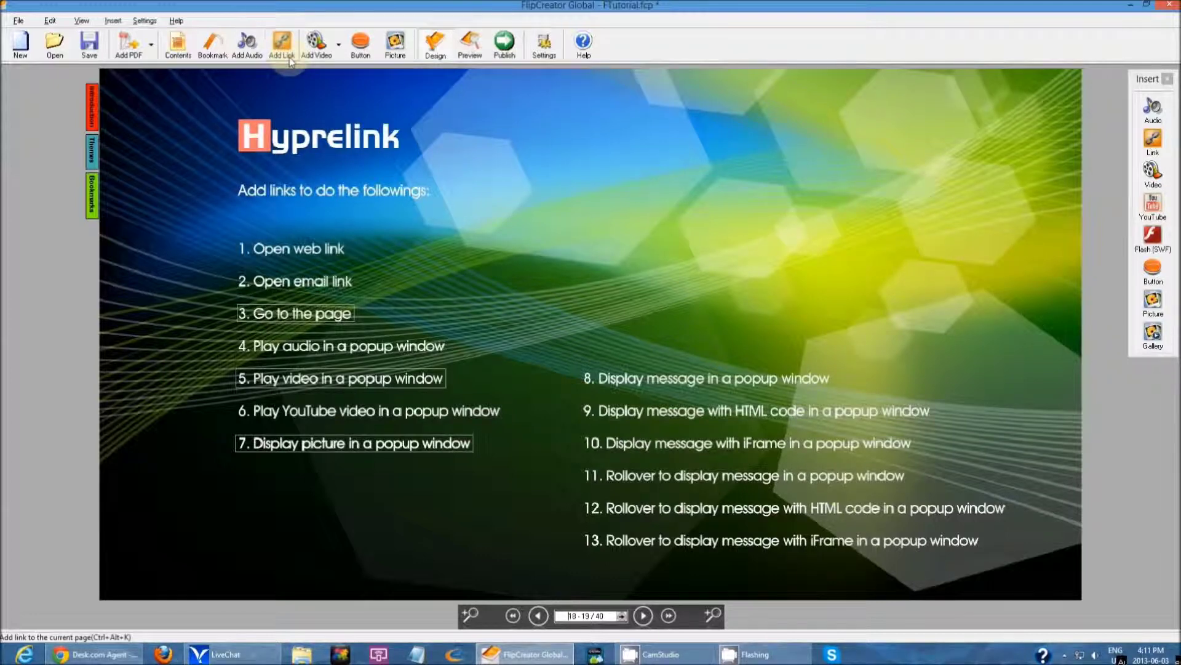
click(290, 59)
drag(552, 249, 563, 145)
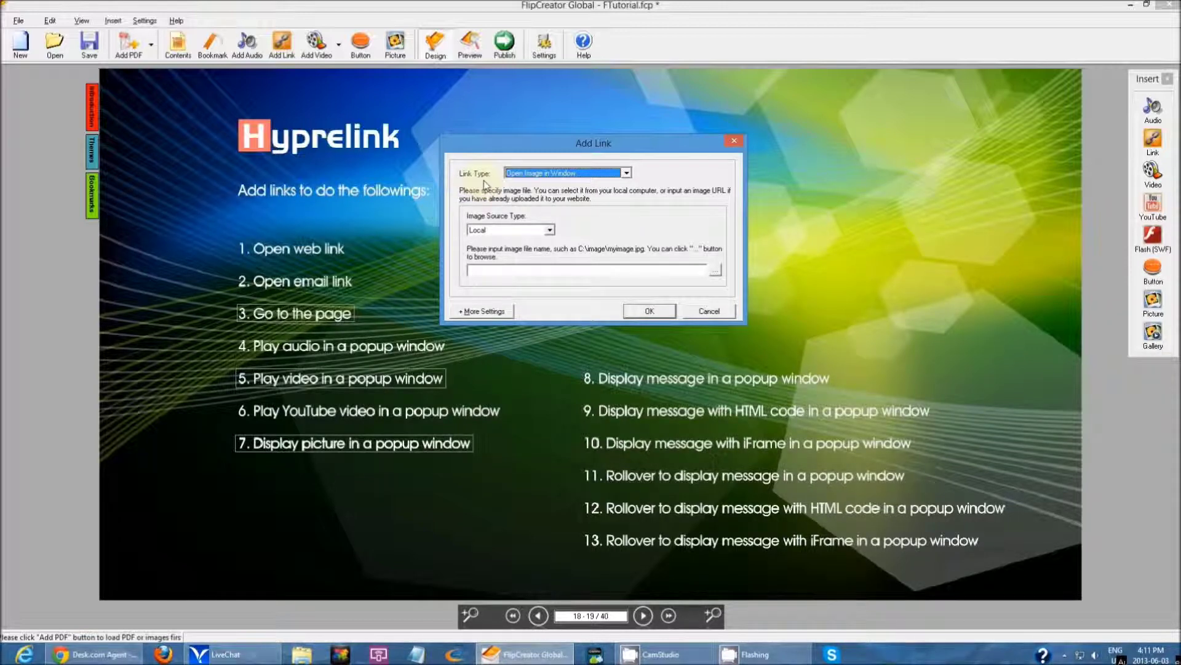
click(627, 174)
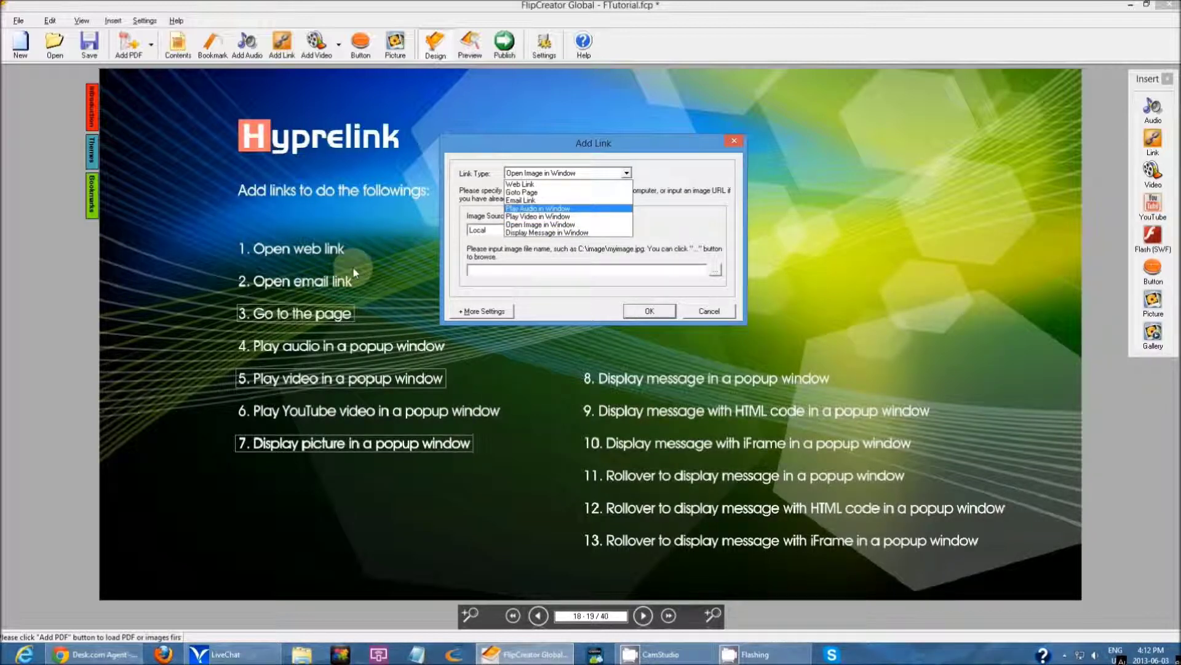
click(573, 184)
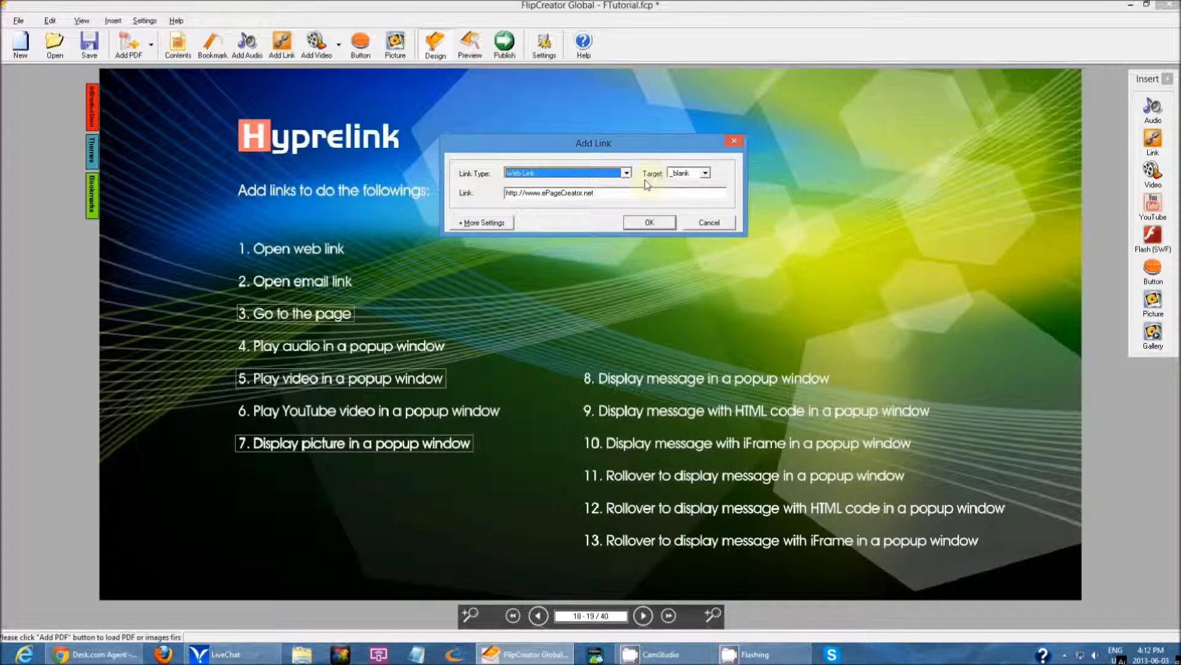
click(707, 174)
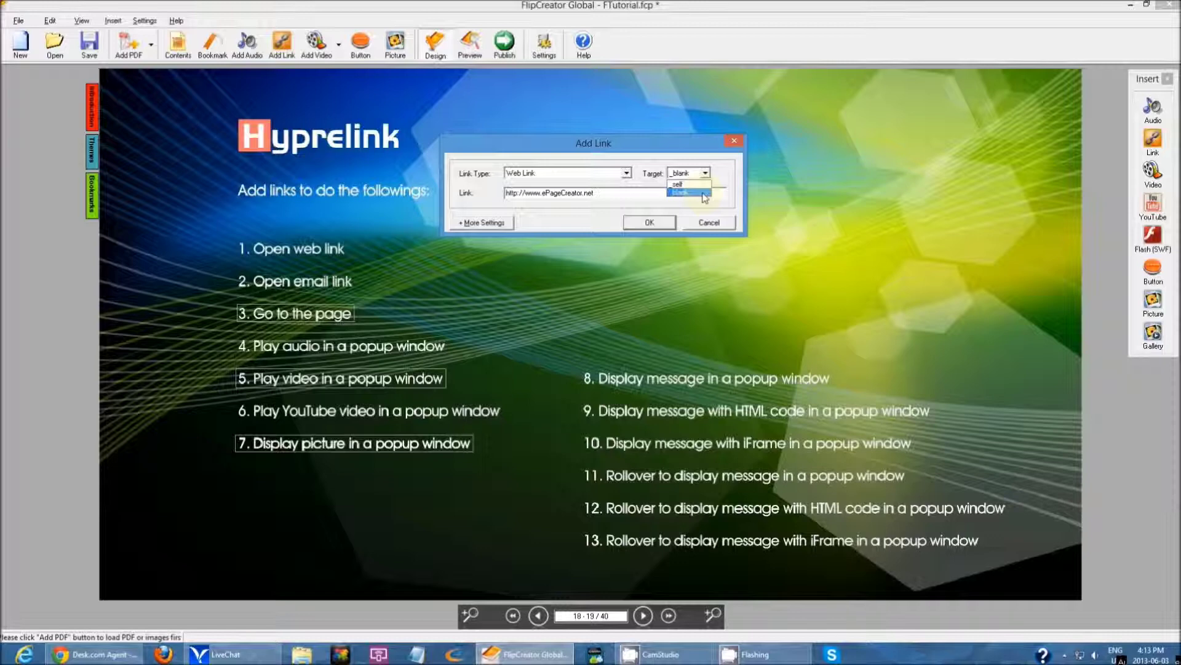
click(705, 194)
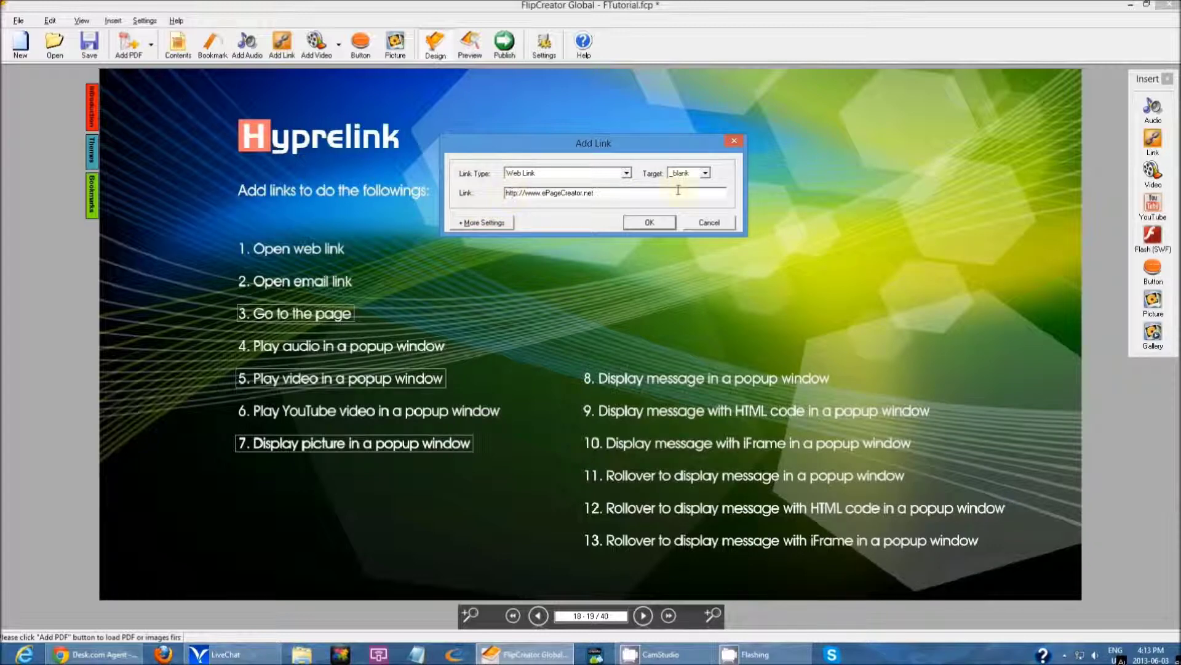
drag(606, 193, 508, 197)
key(BackSpace)
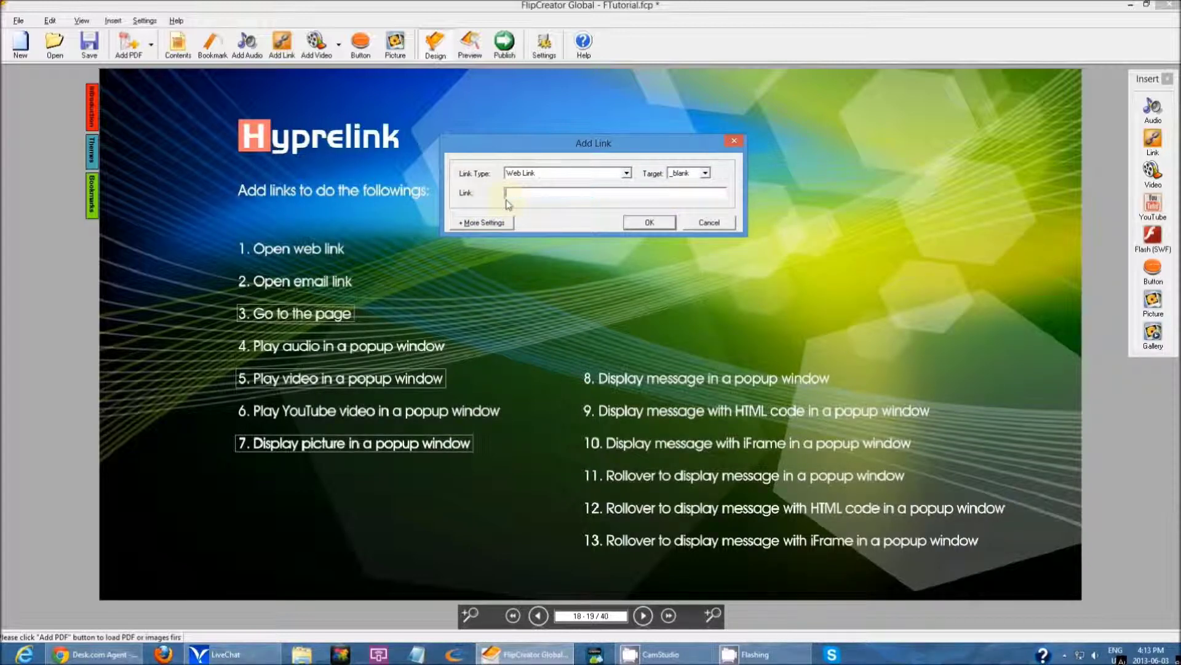
text(http://FlipCreator.net)
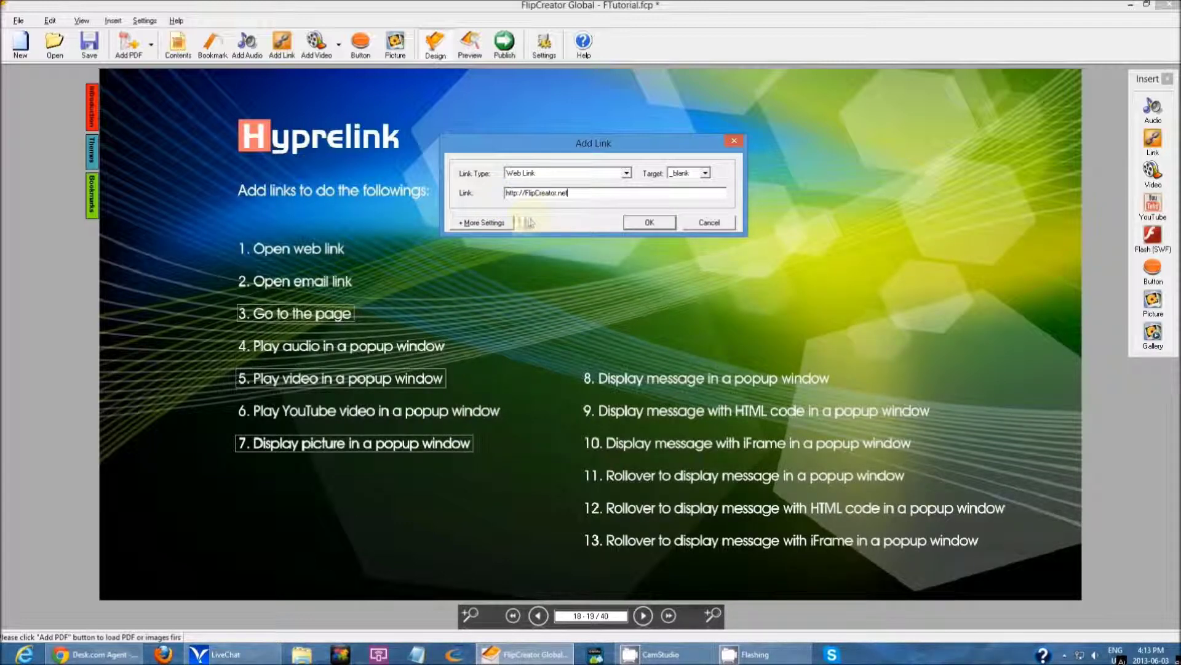
Set the link's rollover text to "Go to FlipCreator" and add the link to the page
click(503, 223)
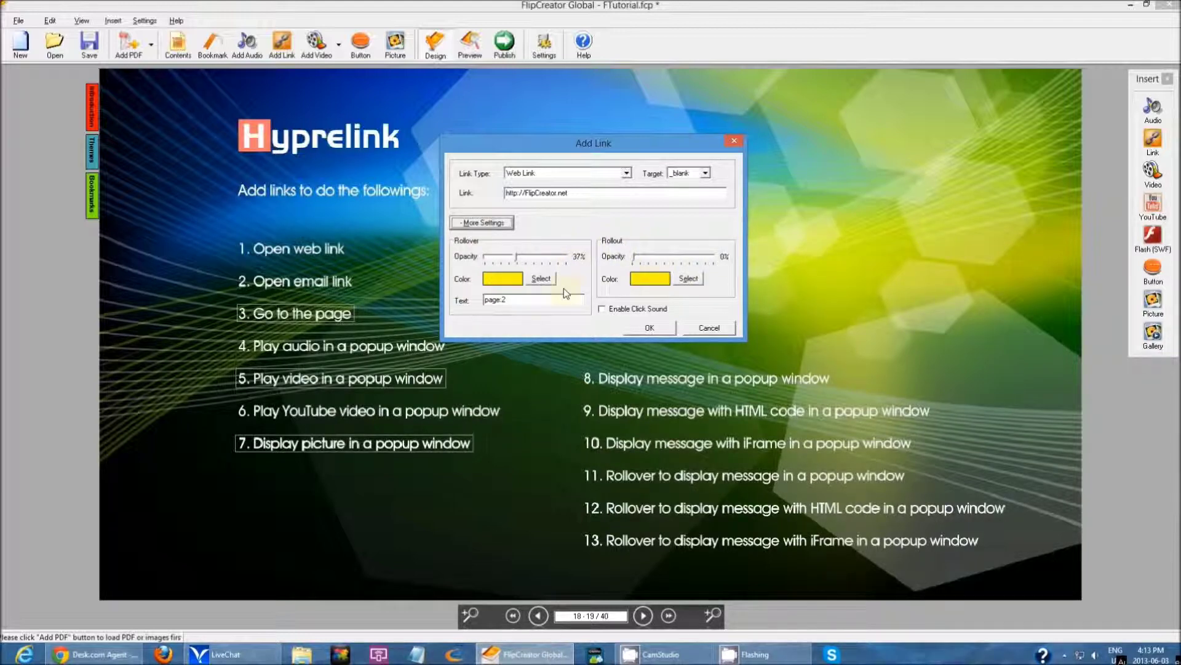
click(542, 278)
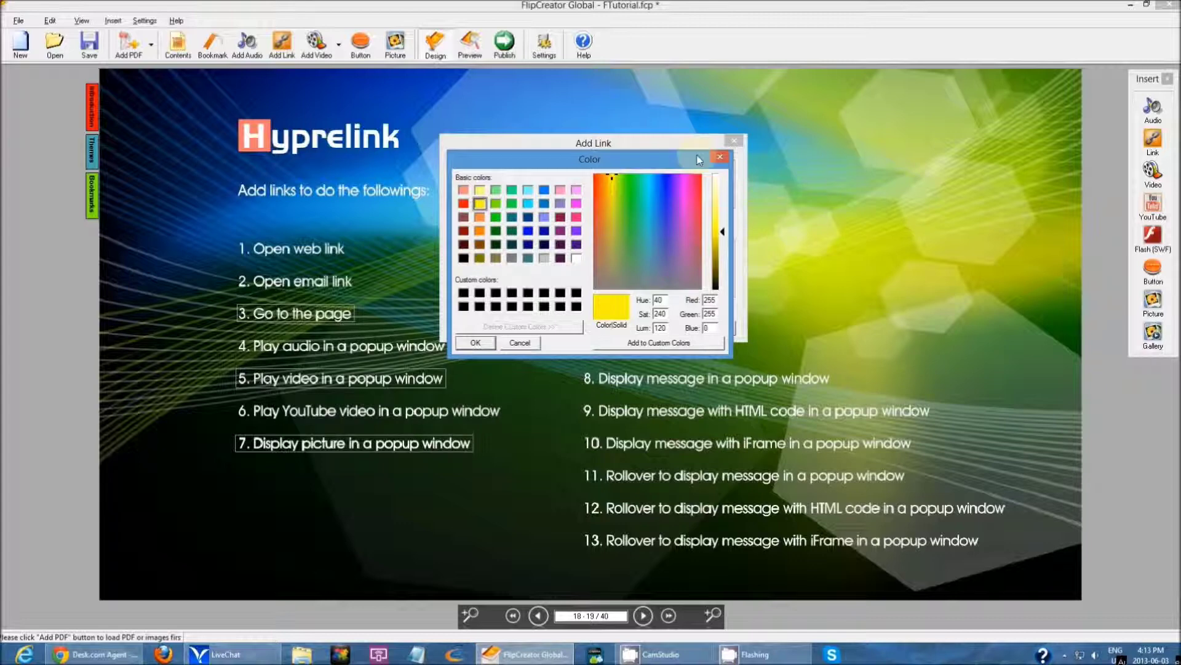
click(720, 156)
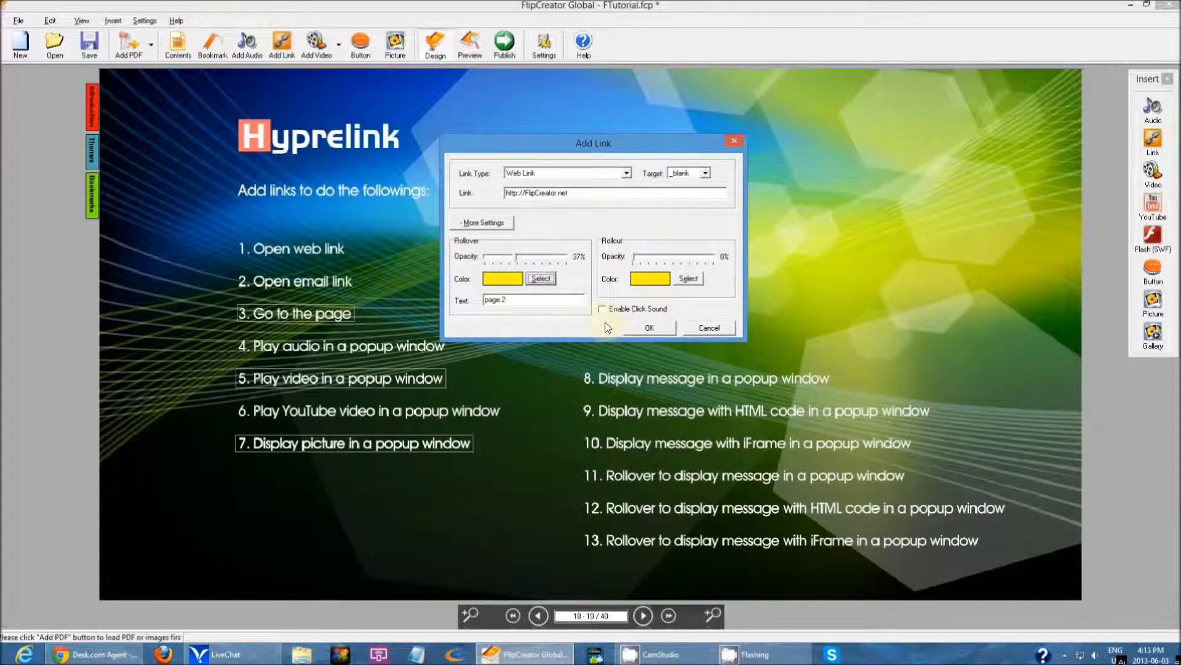
click(519, 299)
double_click(519, 299)
click(530, 298)
drag(534, 300, 461, 310)
text(Go to FlipCreator)
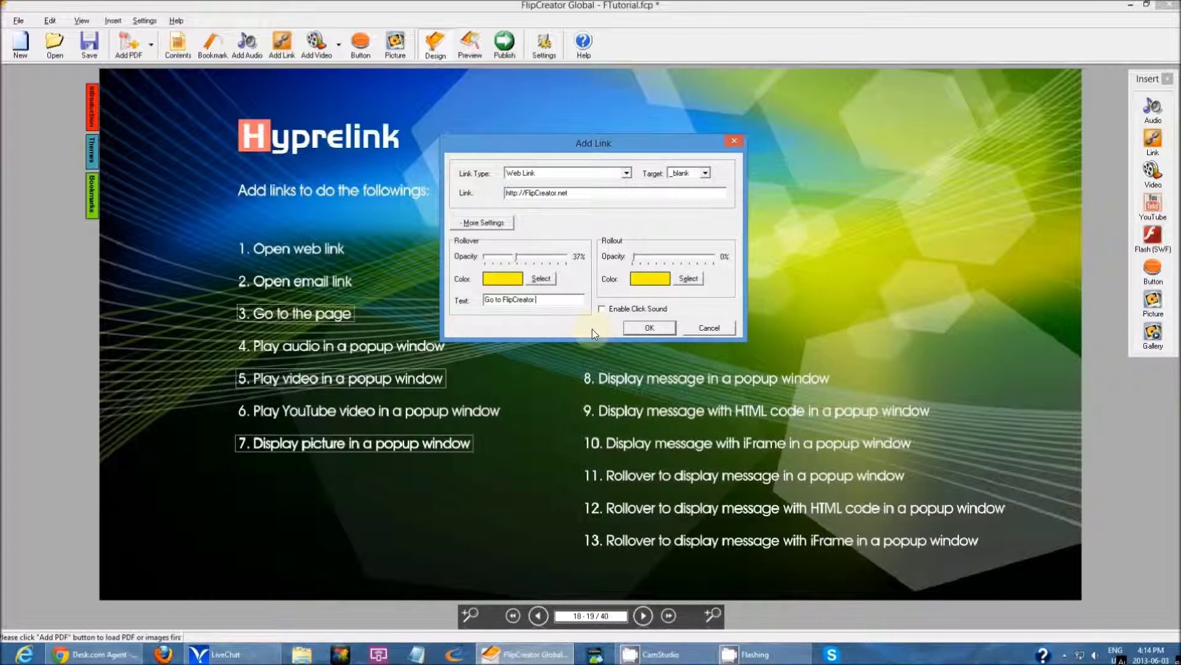
click(649, 327)
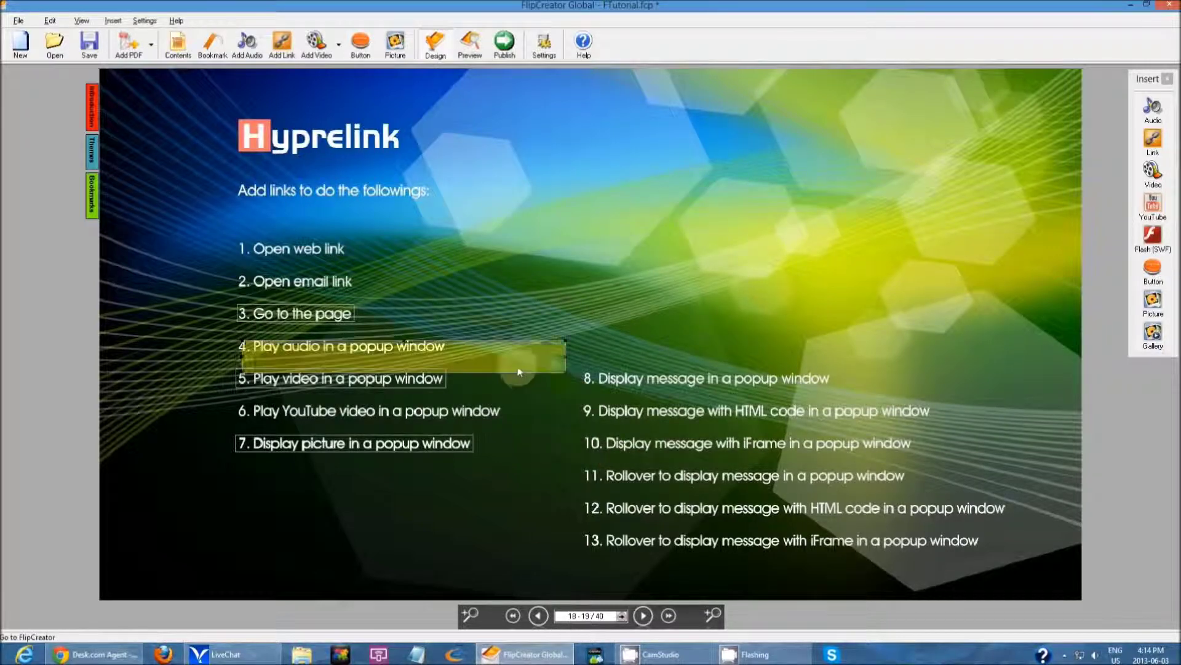
Move and resize the new link area so it fits around "1. Open web link"
drag(436, 358, 516, 187)
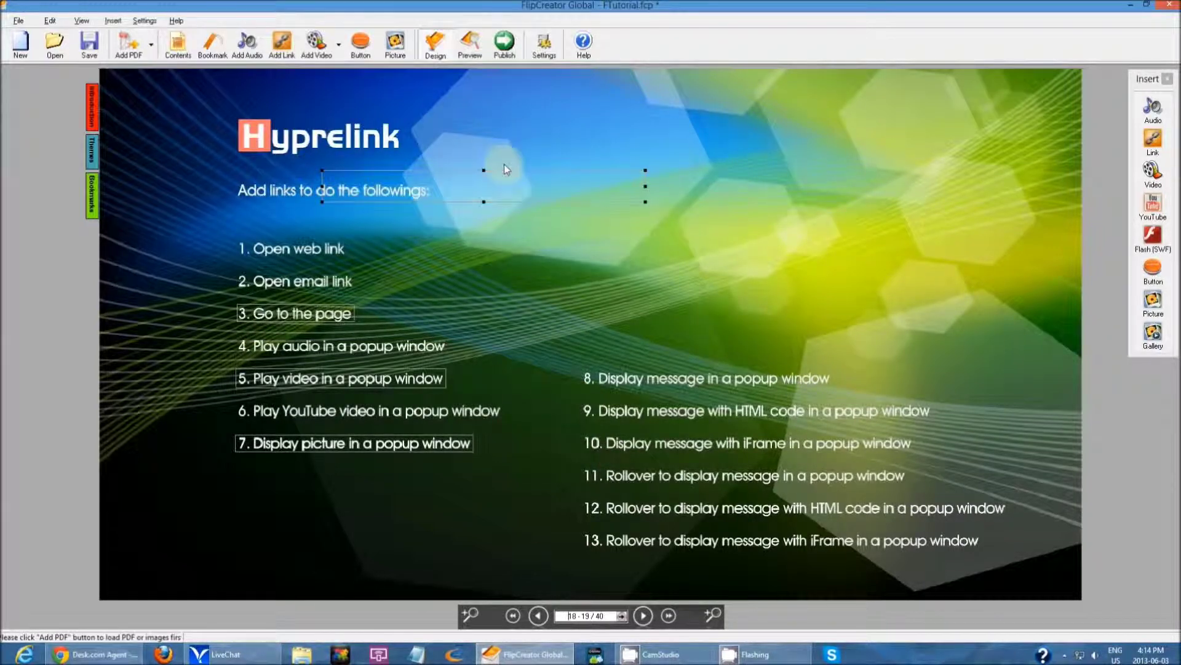
drag(585, 187, 499, 245)
drag(398, 230, 398, 238)
drag(559, 259, 346, 259)
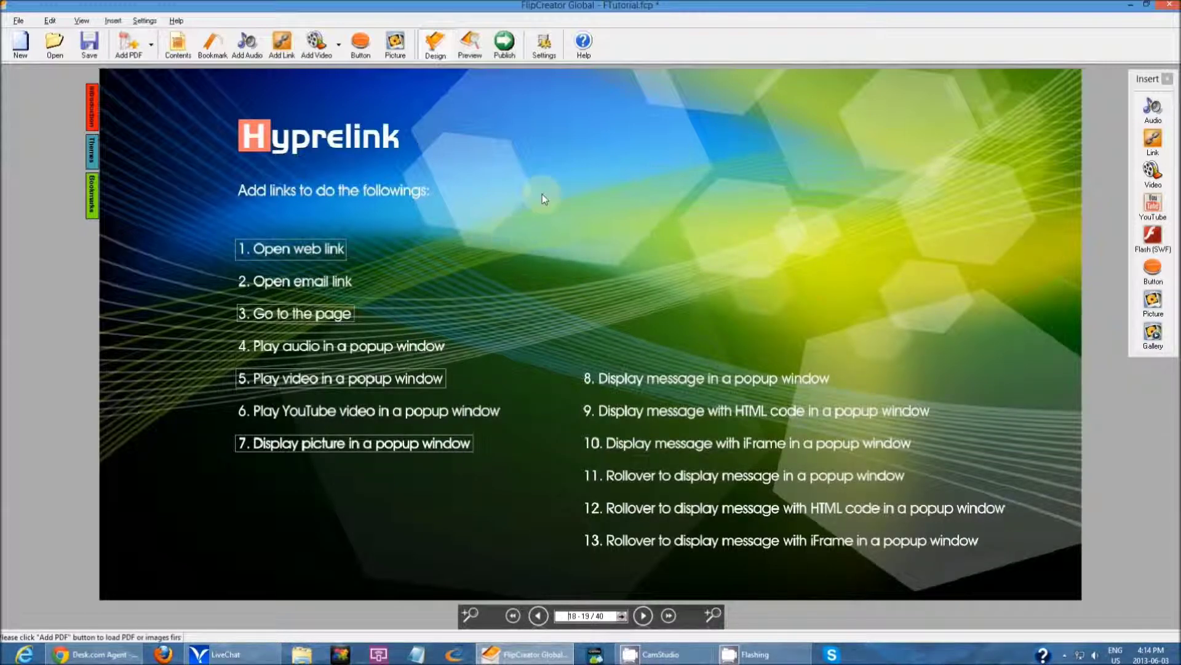
Preview the book, saving the project changes, and go to the Hyprelink spread on pages 18-19
click(472, 48)
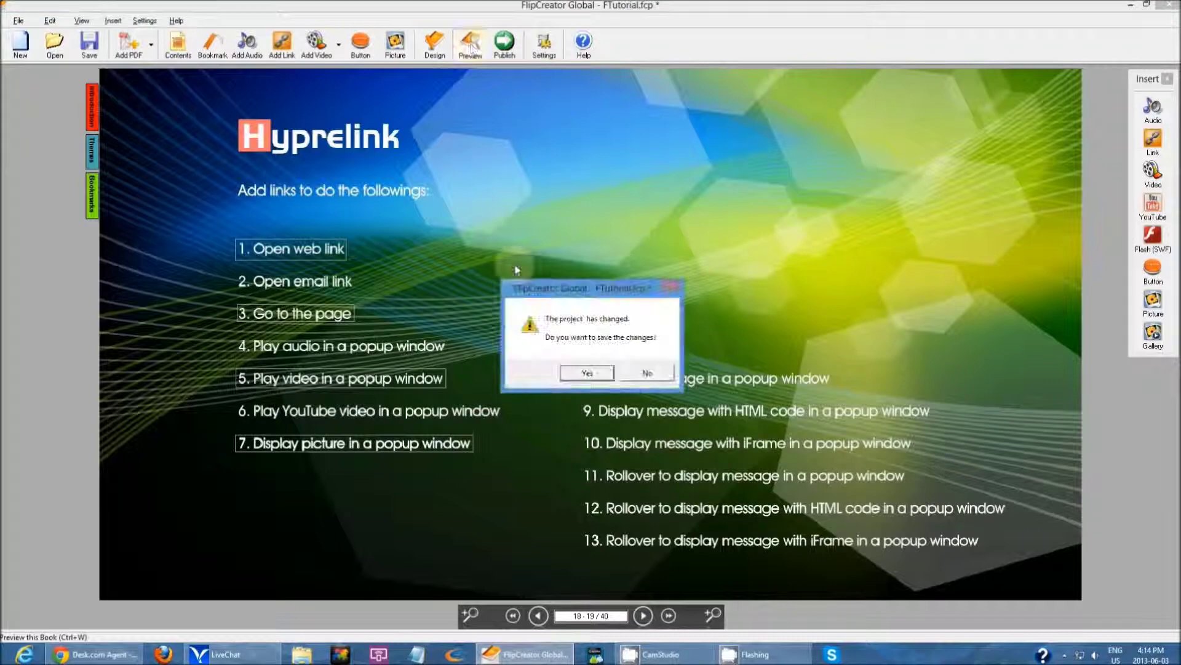
click(573, 369)
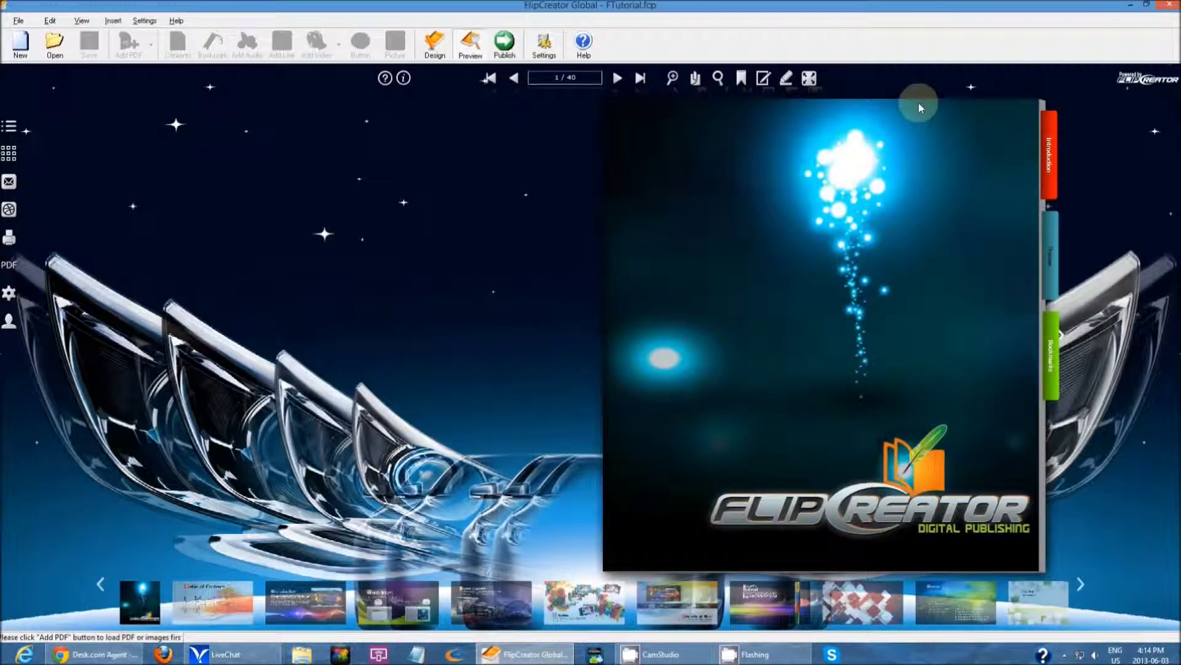
click(954, 600)
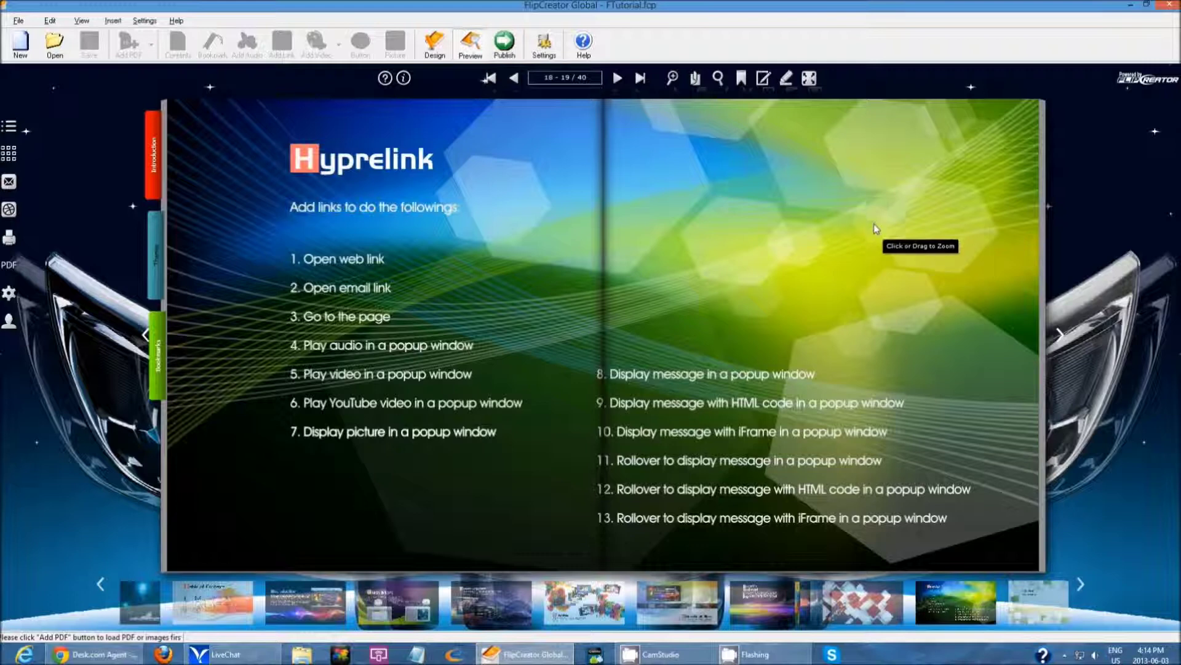
Test the "Open web link" hyperlink, look through the website it opens, and return to the preview
click(370, 271)
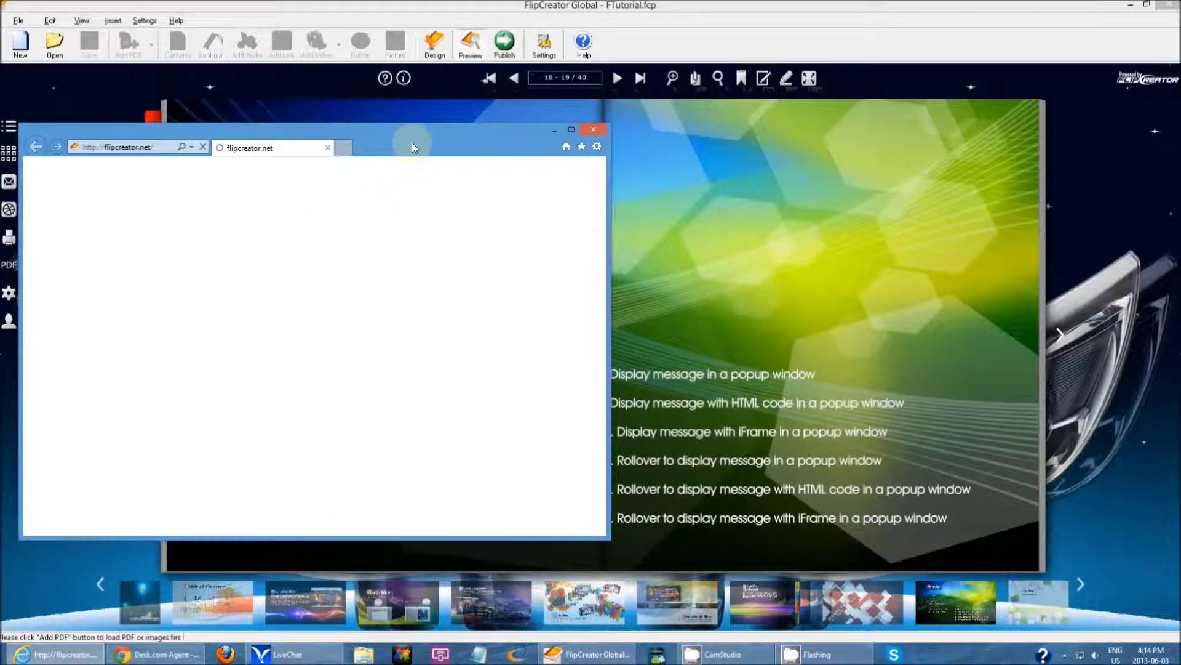
drag(412, 142, 571, 144)
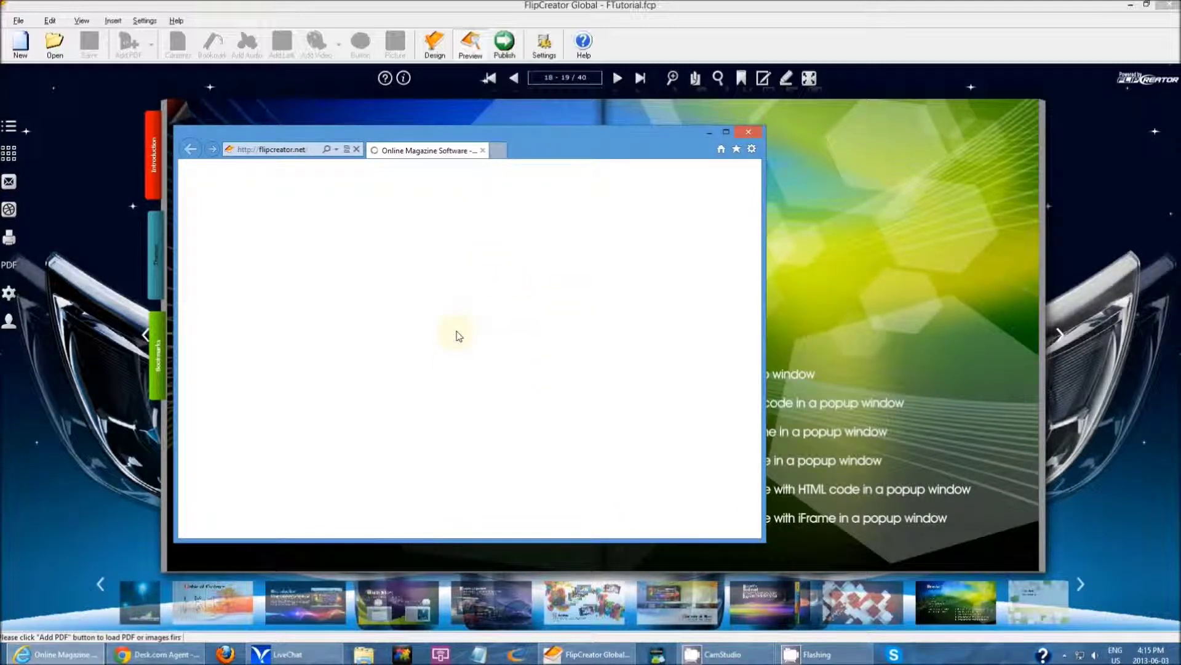
scroll(579, 350, down, 8)
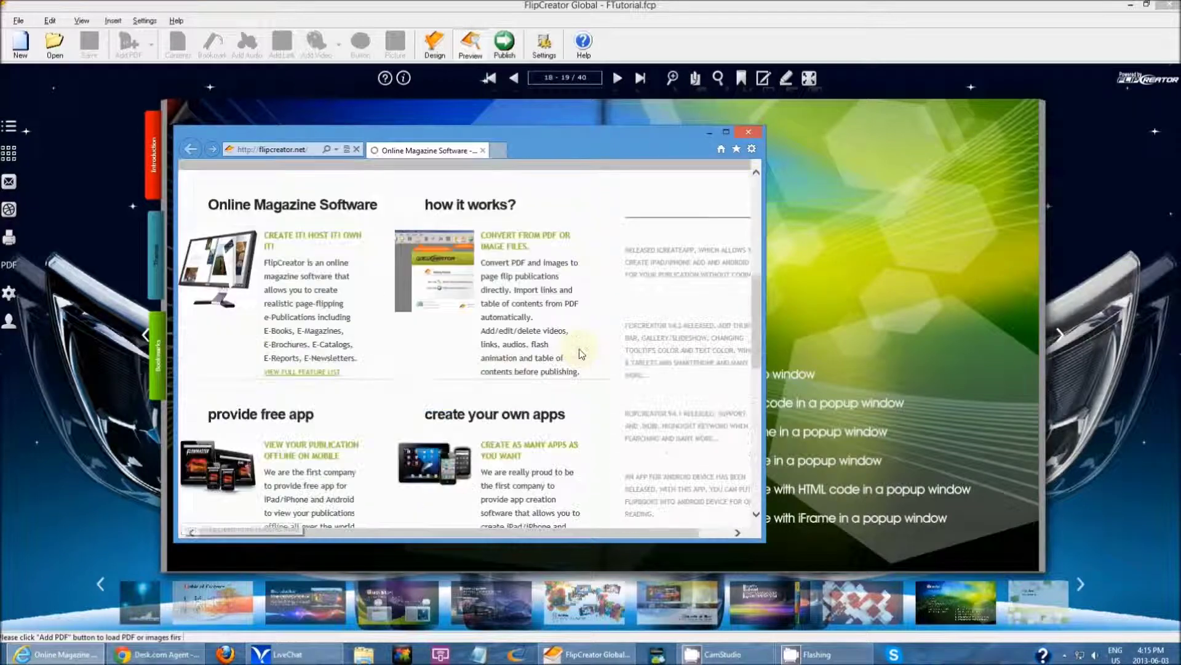
click(68, 326)
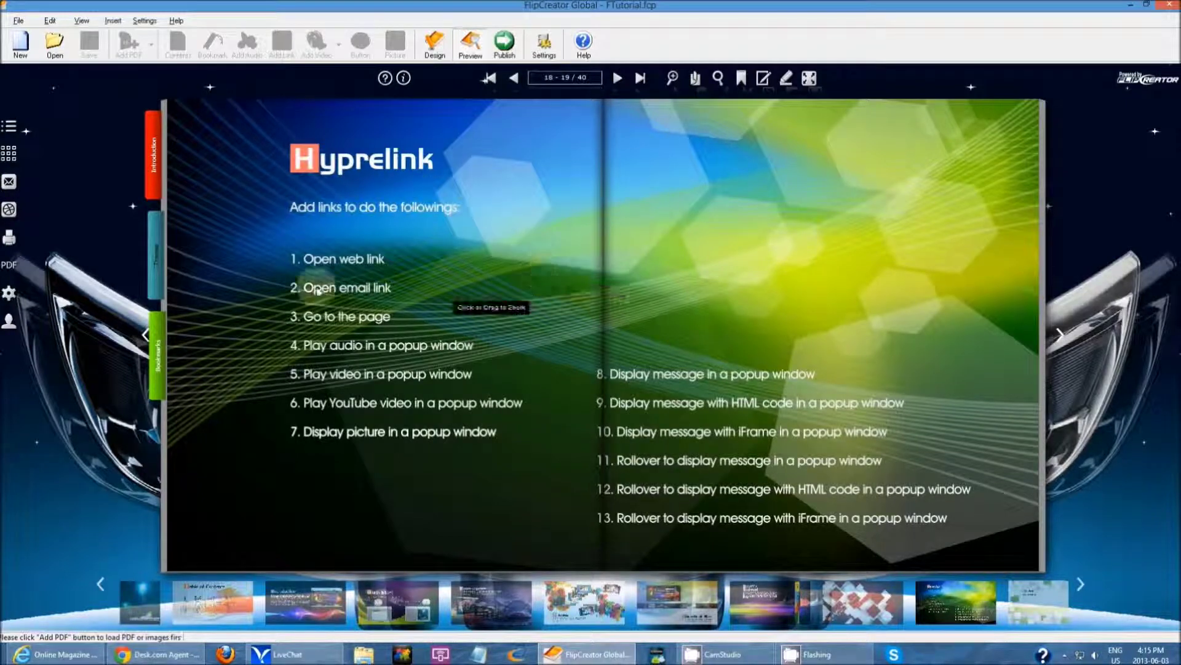
Test the "Go to the page" link and return to the Hyprelink spread
click(278, 315)
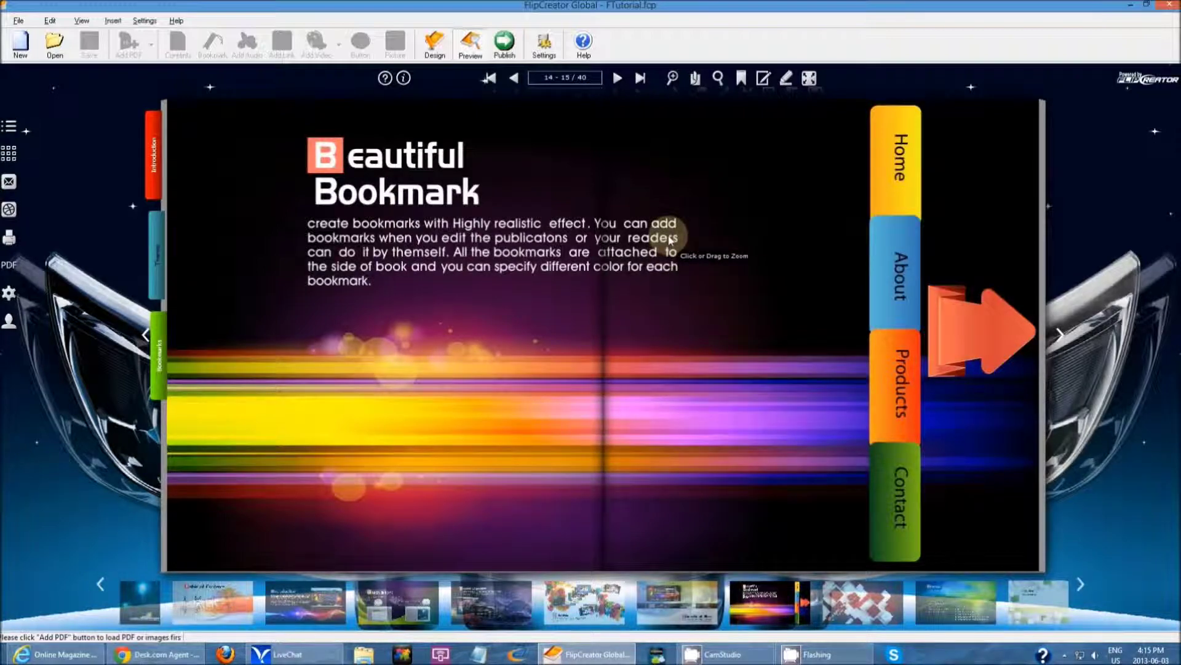
click(954, 596)
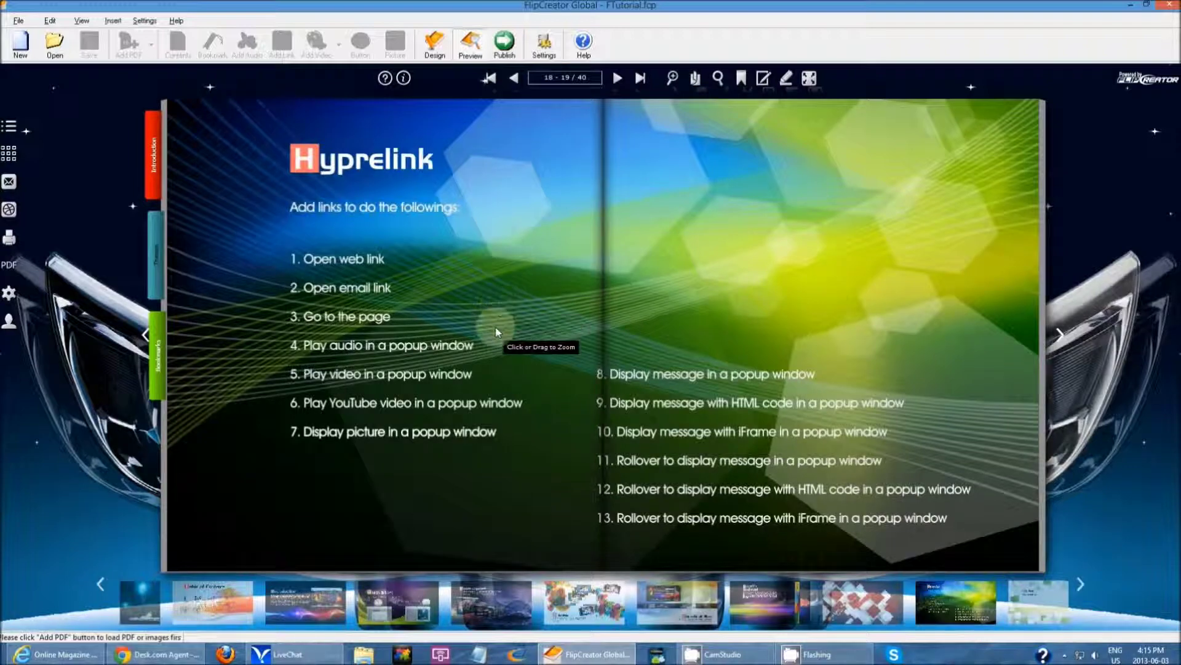
Test the popup links for playing a video and displaying a picture, closing each popup
click(454, 375)
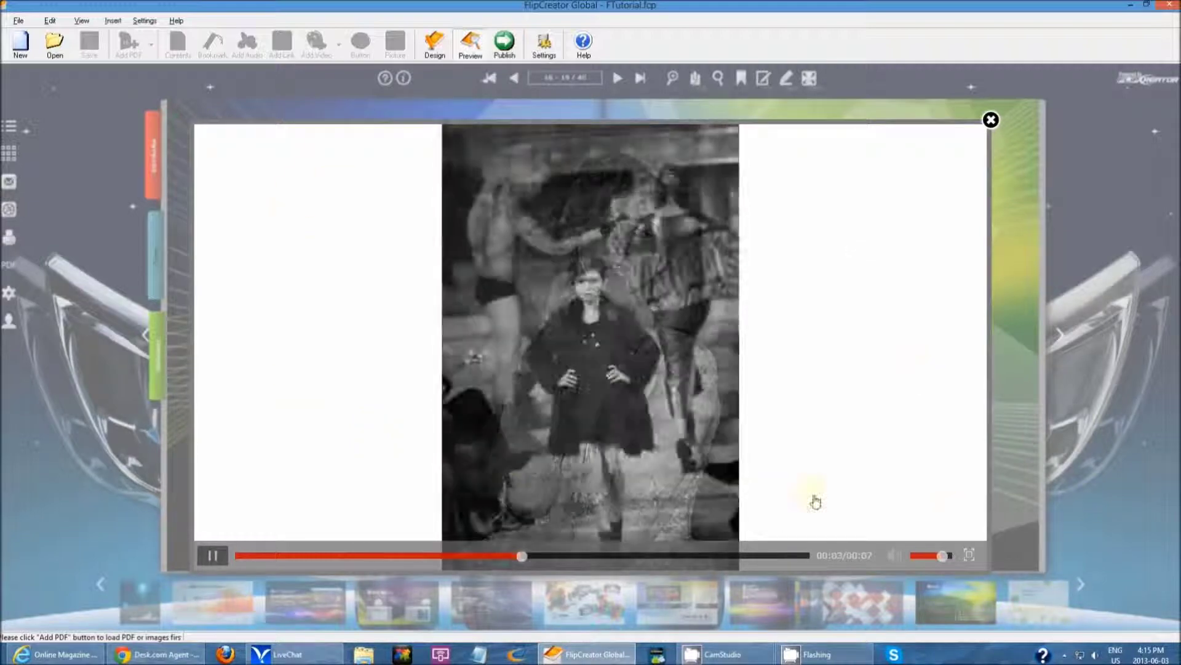
click(991, 120)
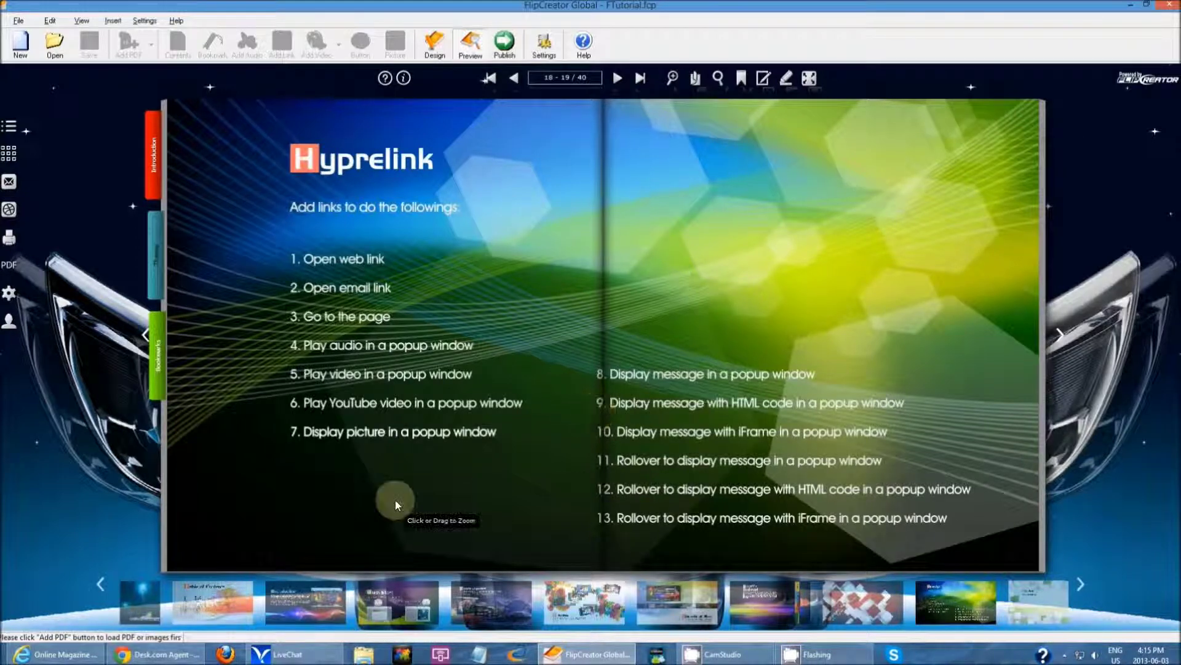
click(463, 438)
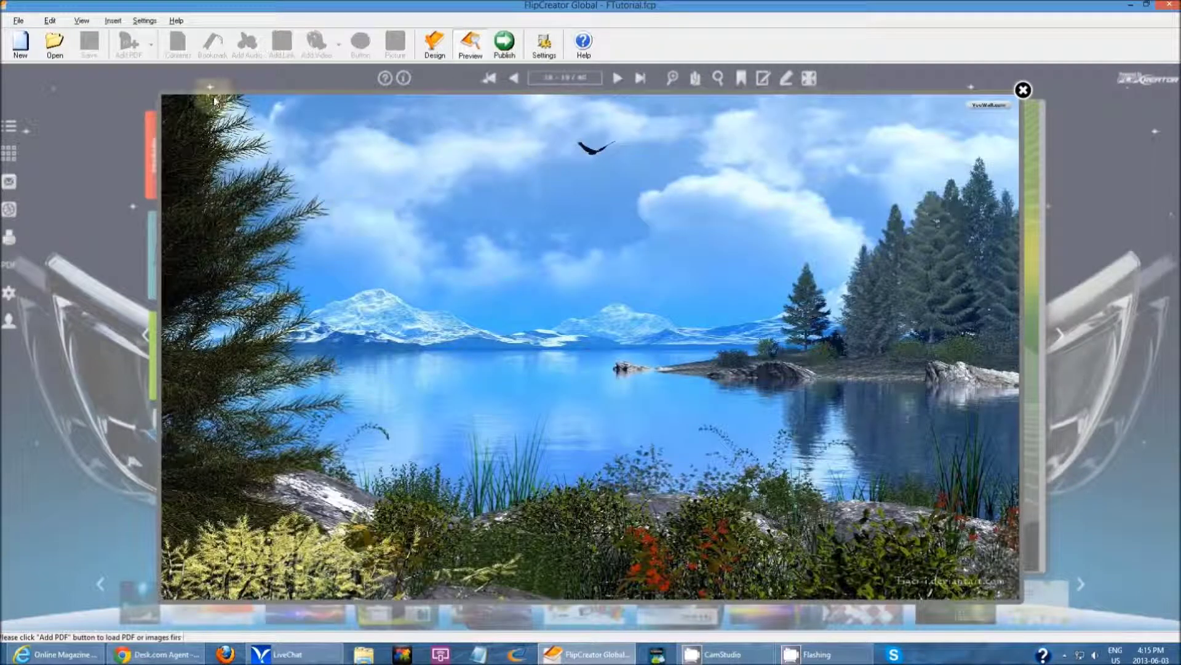
click(1024, 90)
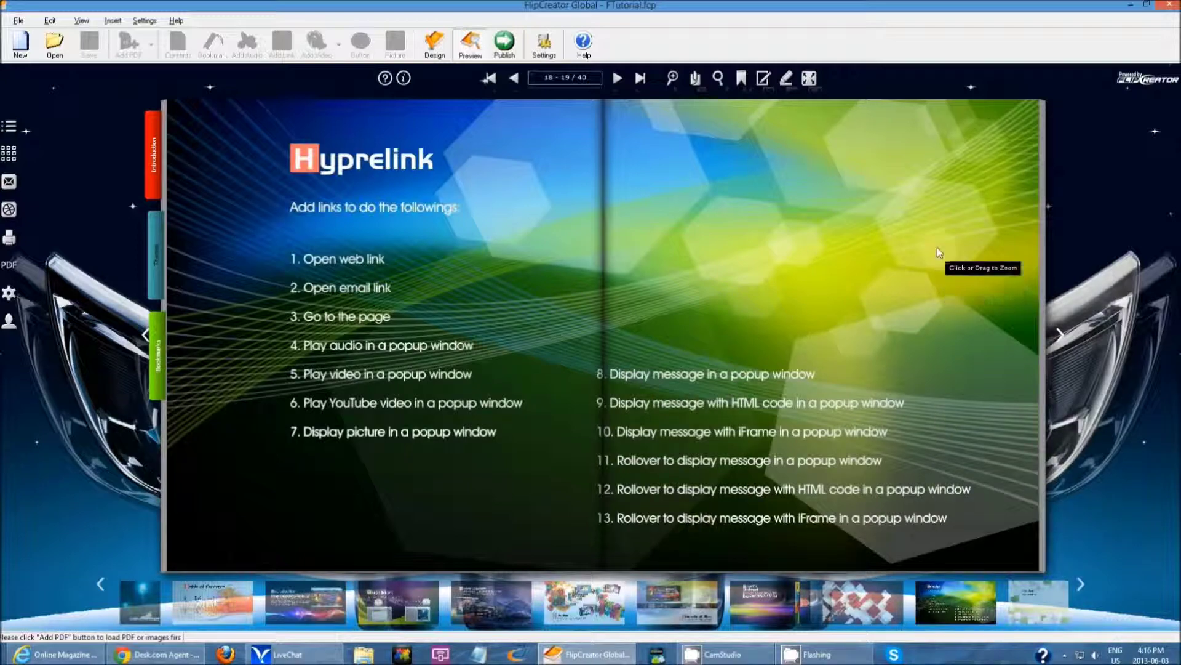
Return to design mode and review the link types available for a new link, without adding one
click(434, 43)
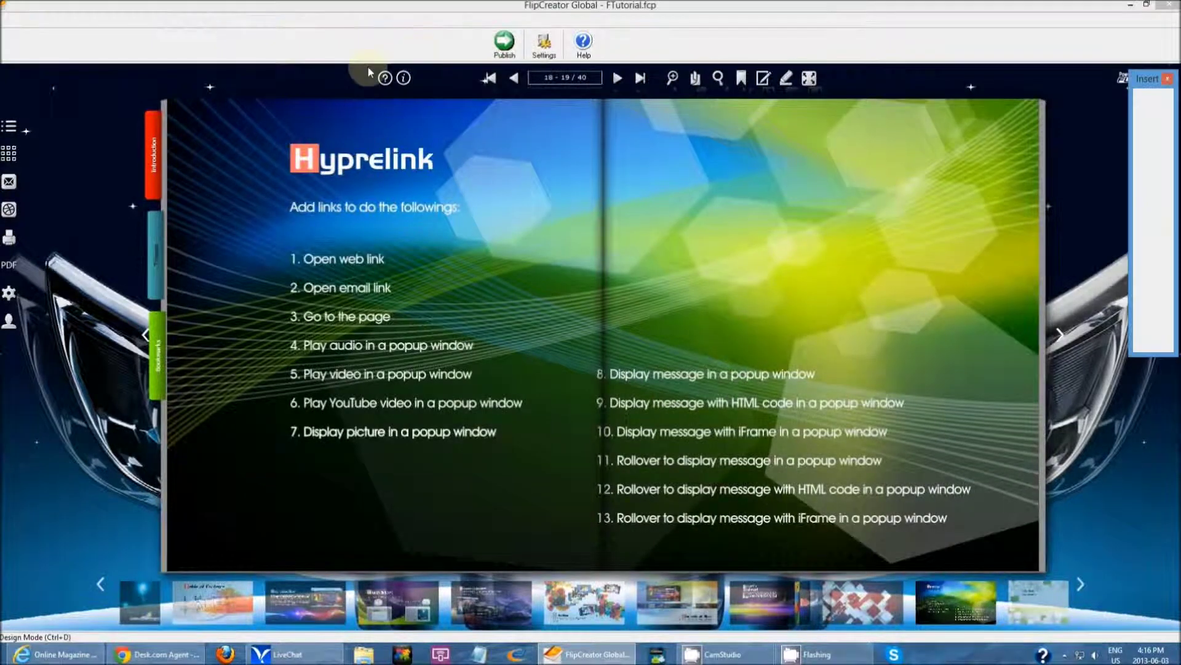
click(271, 53)
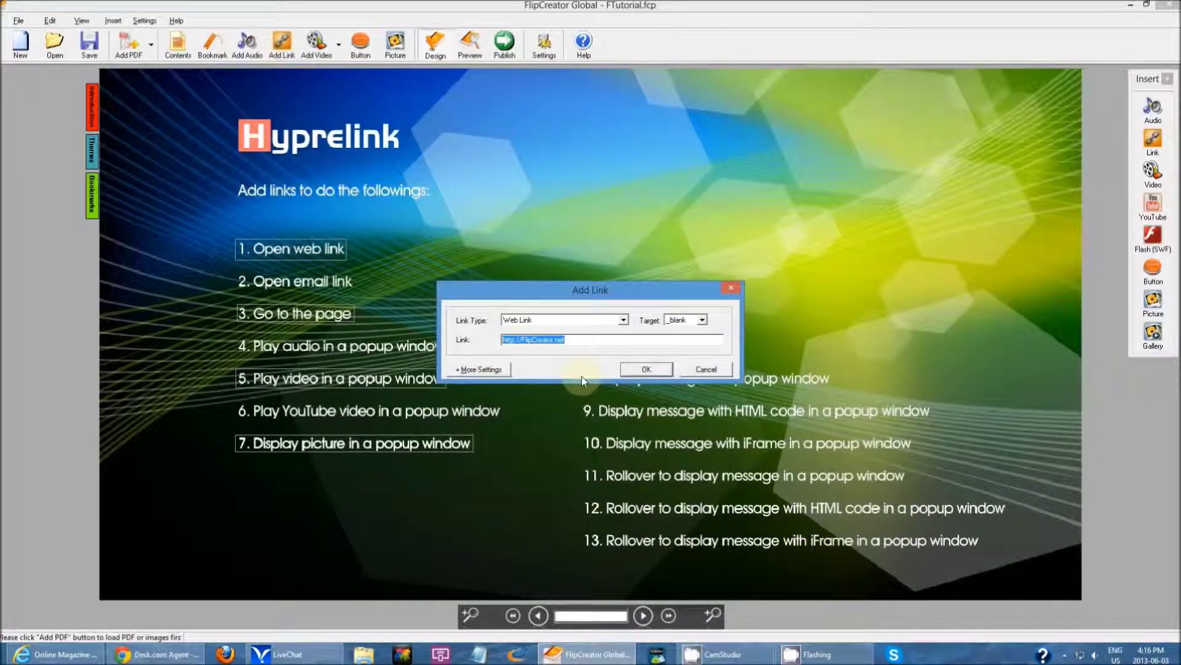
click(625, 319)
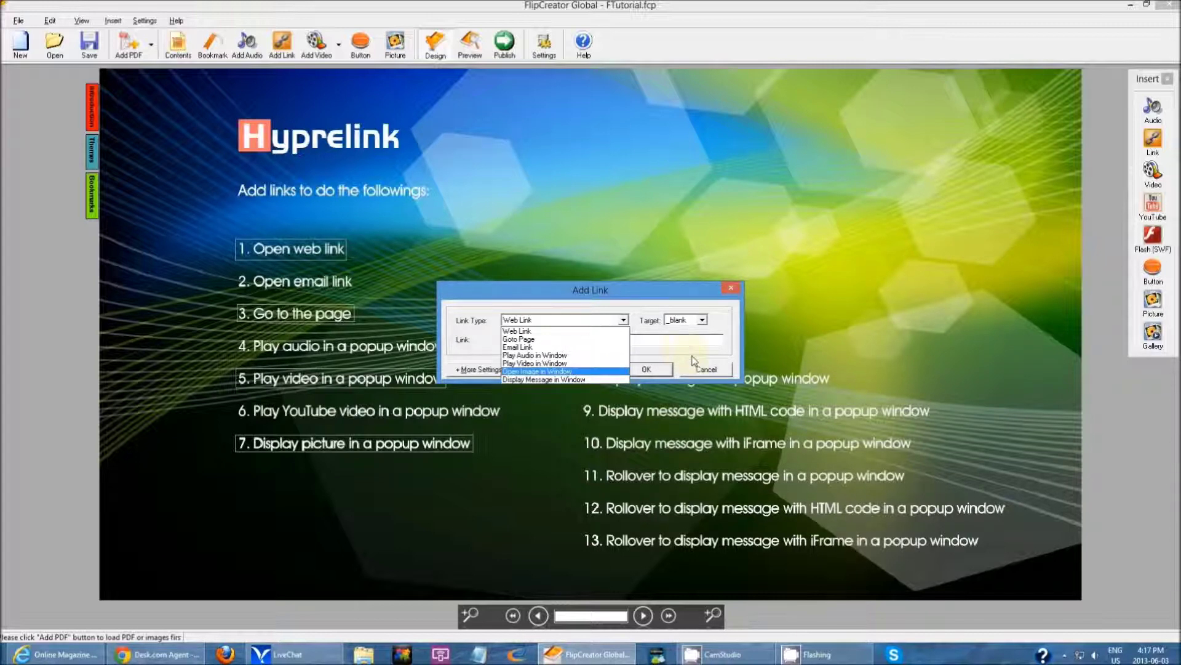
key(Escape)
click(666, 368)
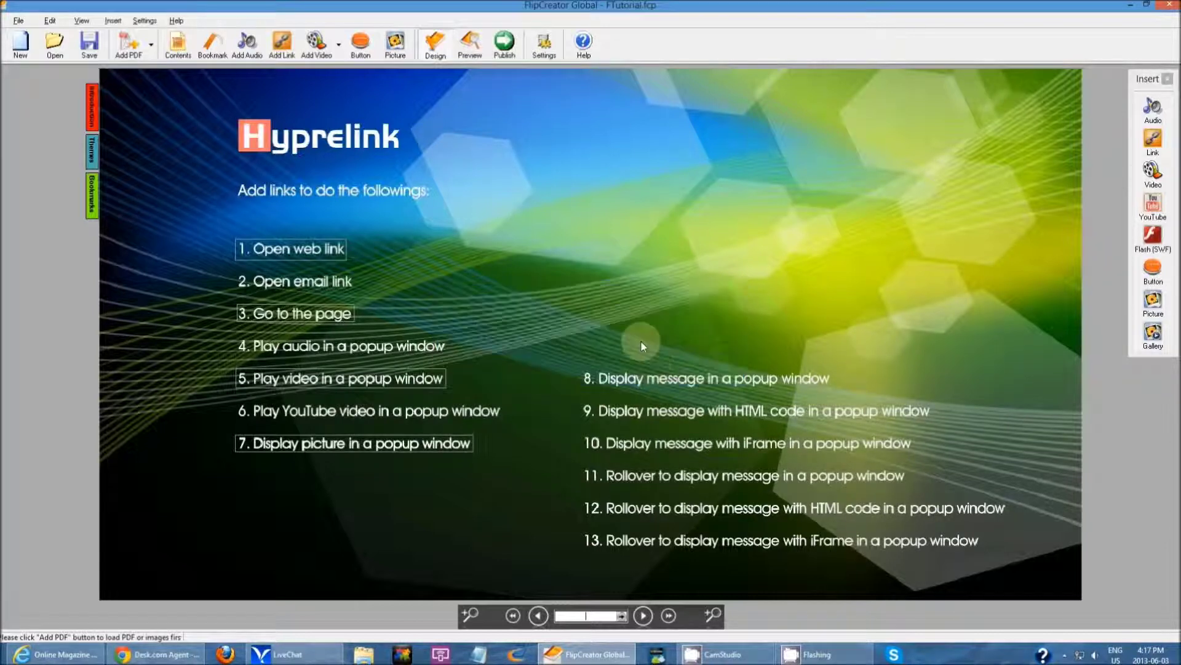